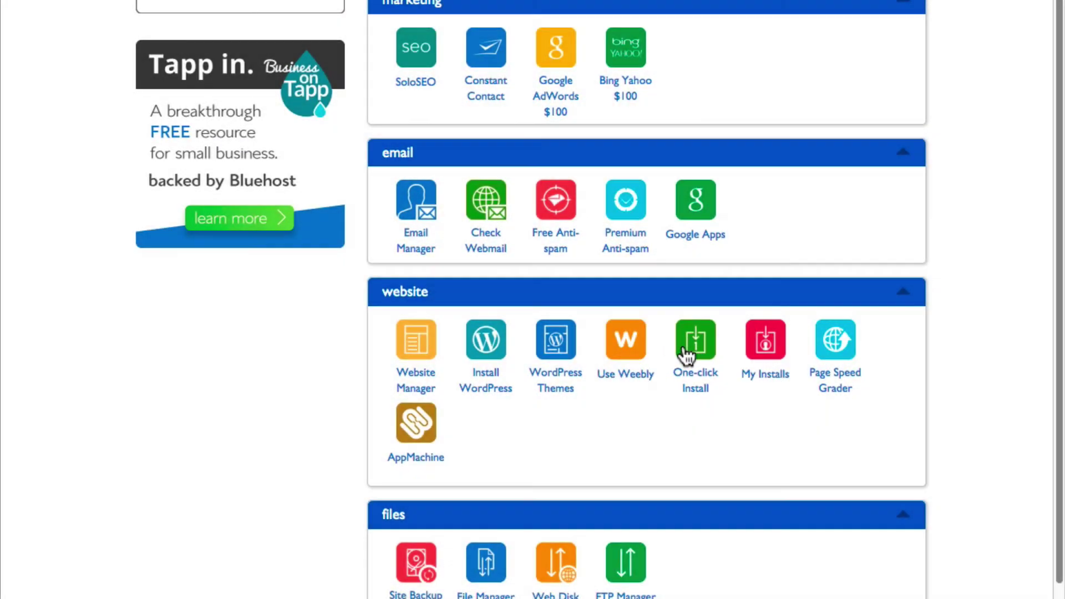
- From cPanel's One-click Install, select the WordPress tile under Blogs & Website Builders
click(688, 353)
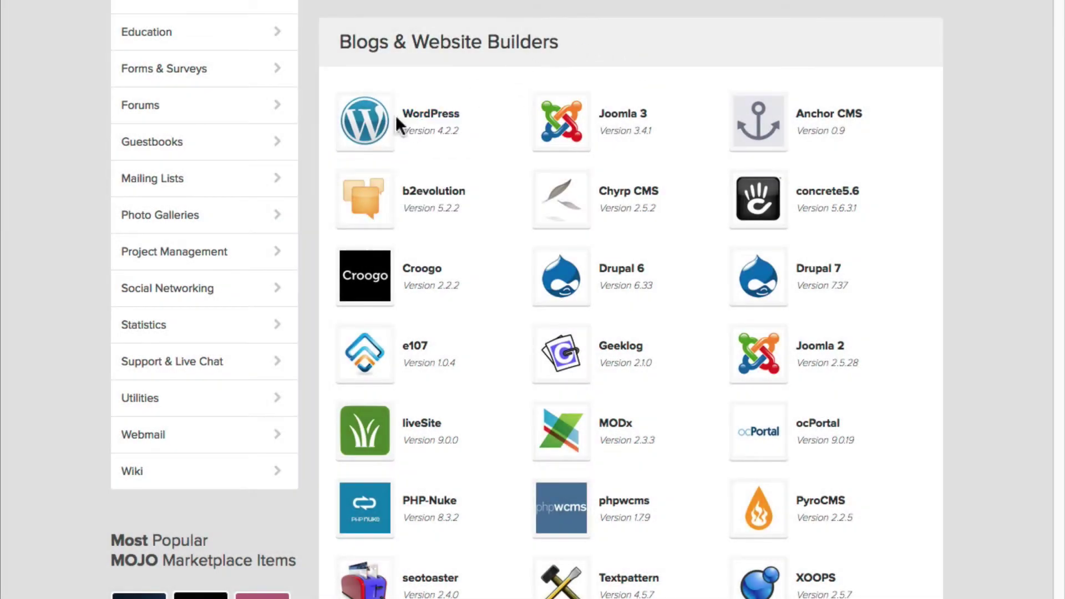
click(427, 115)
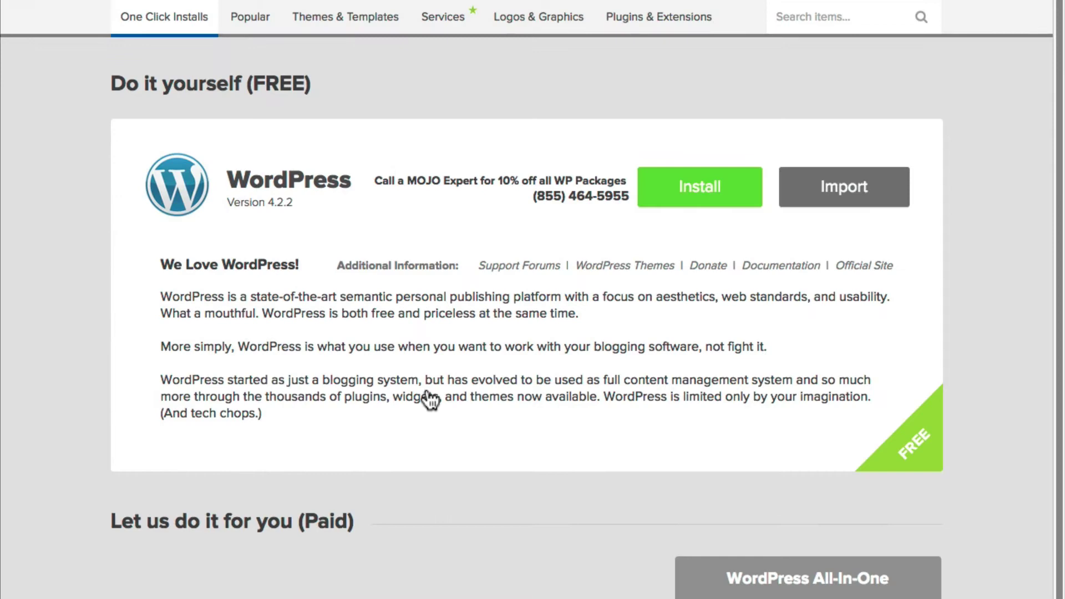
scroll(430, 398, down, 6)
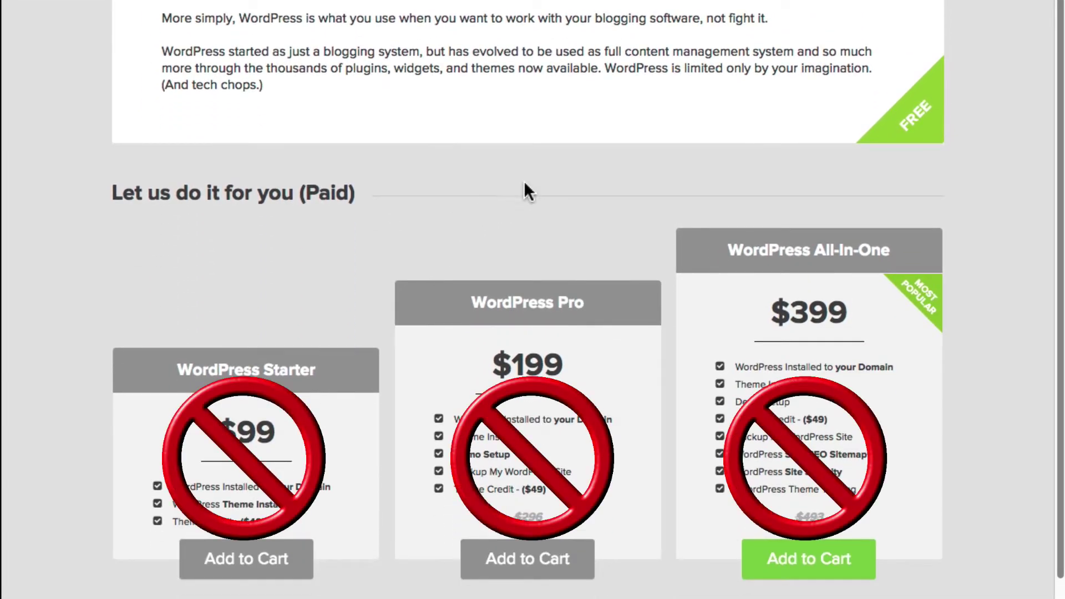
scroll(610, 189, up, 5)
scroll(702, 179, up, 1)
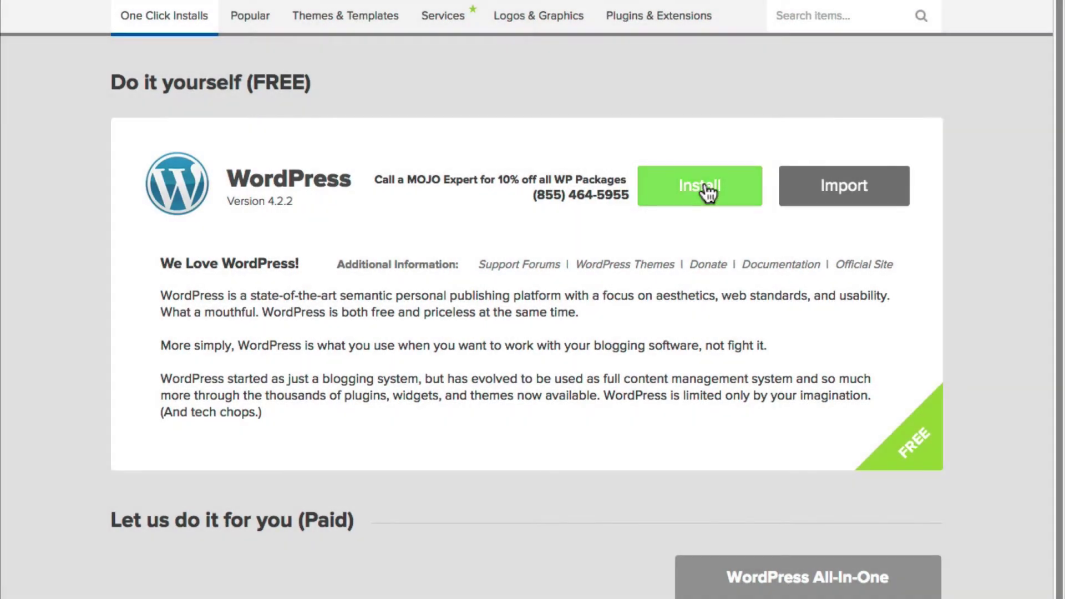
- Start the free WordPress install and pick the Temp Domain as the install target
click(705, 188)
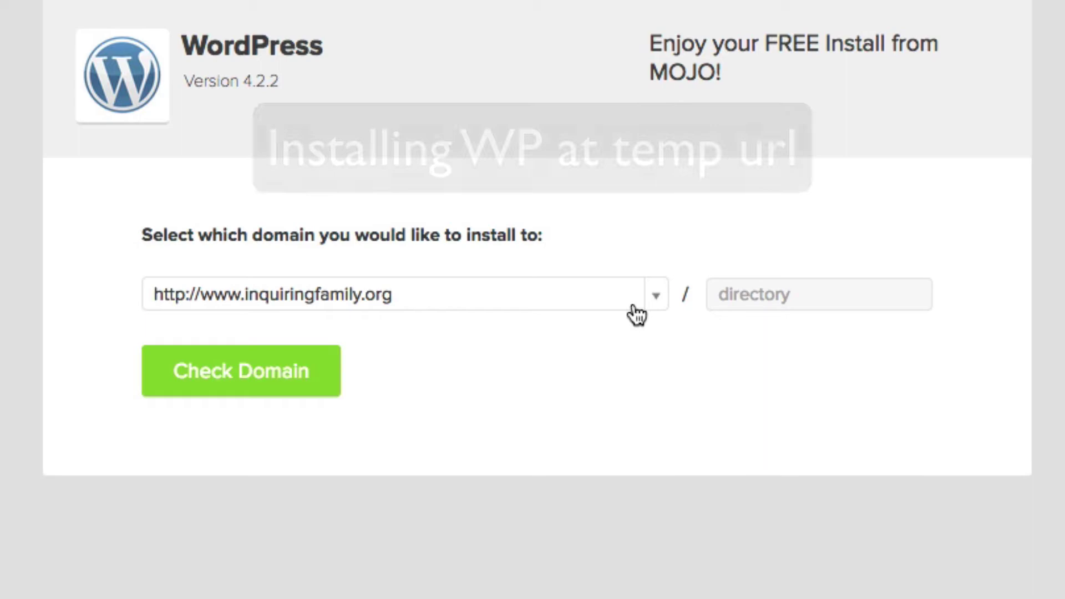
click(635, 306)
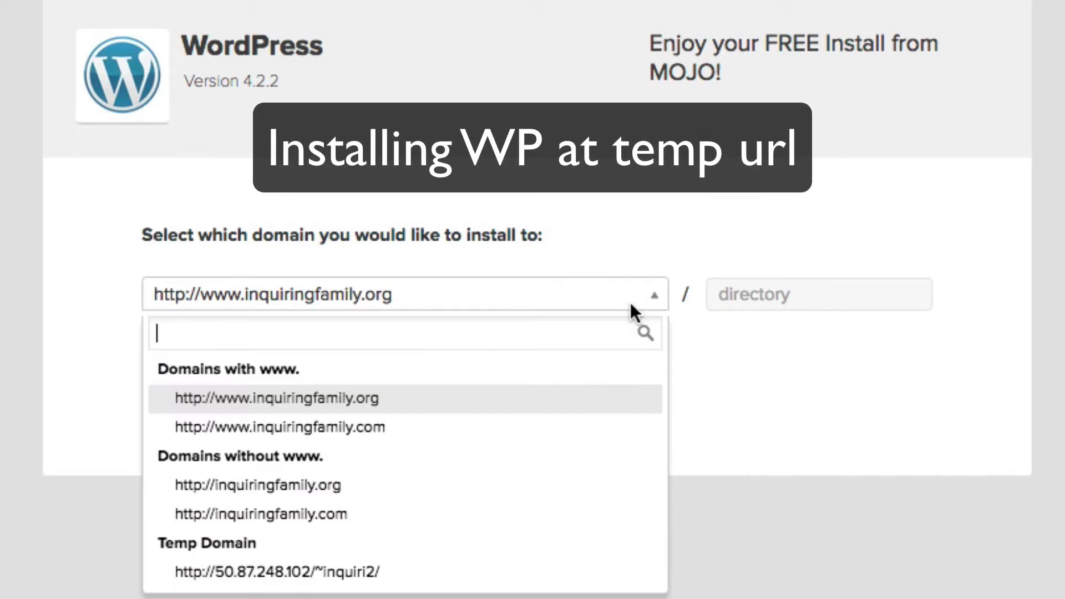
click(462, 582)
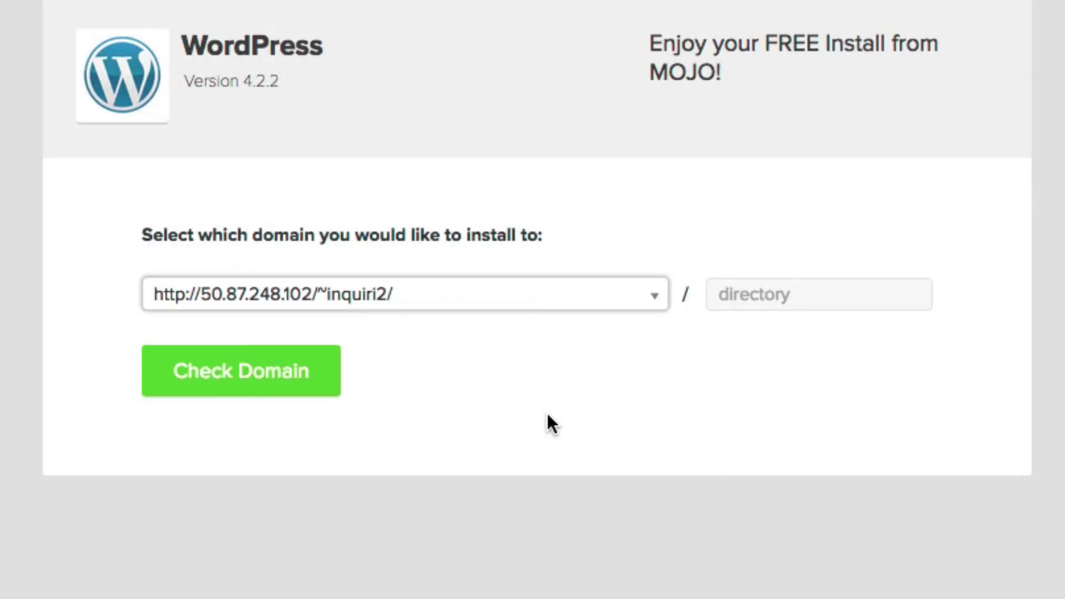
click(652, 297)
click(439, 571)
click(641, 302)
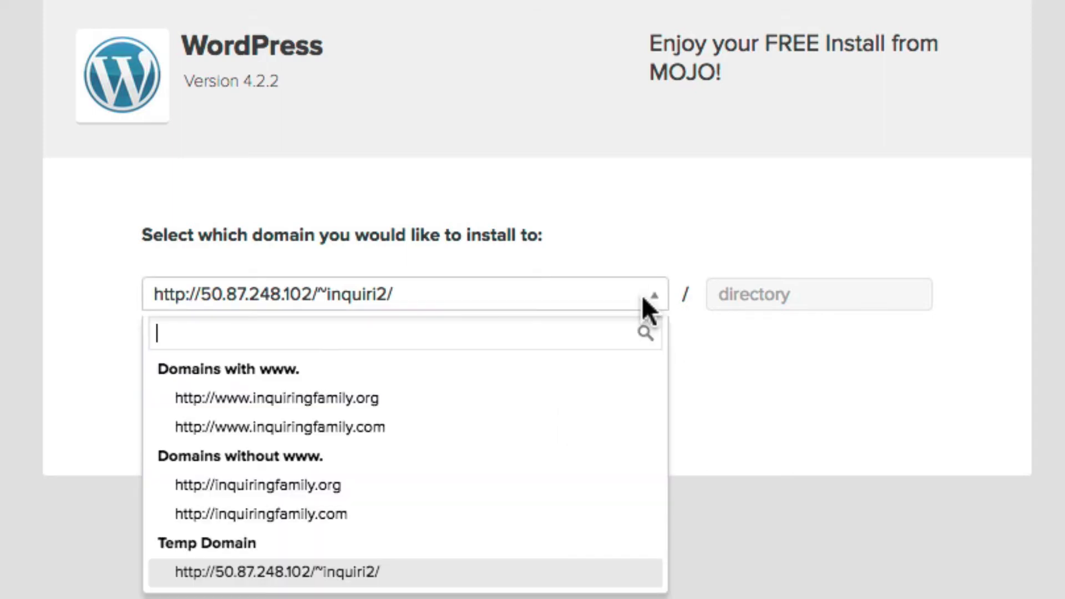
click(559, 514)
click(741, 296)
text(temp)
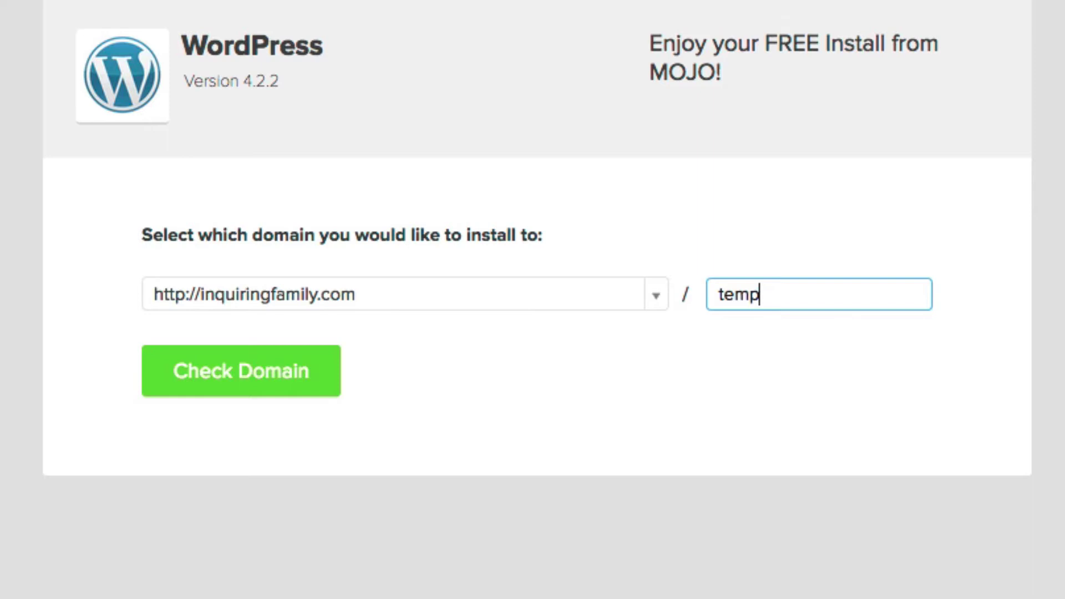
key(BackSpace)
key(BackSpace)
key(BackSpace)
key(BackSpace)
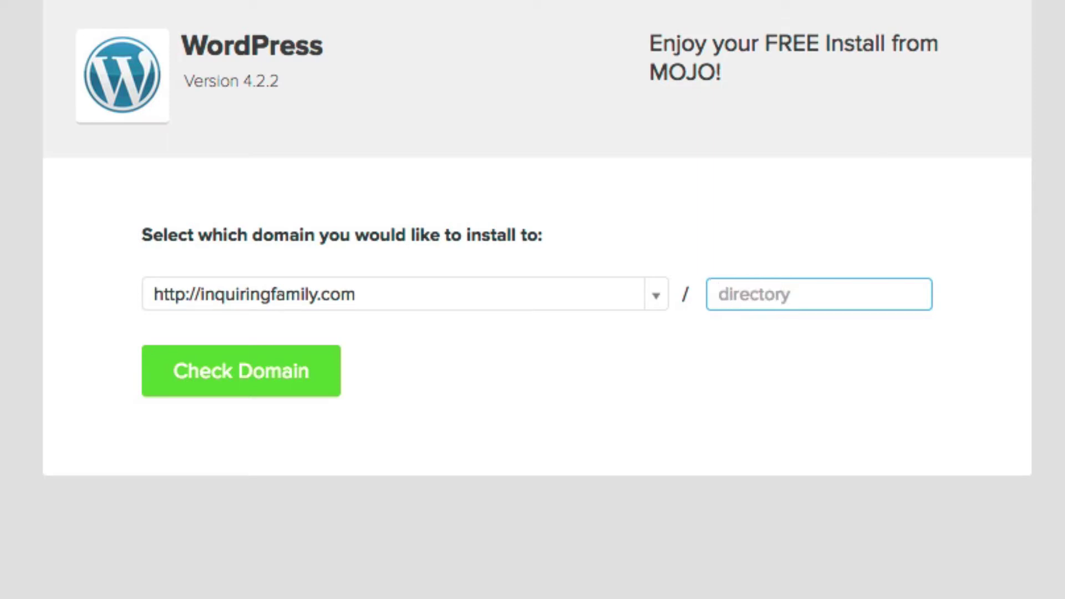
click(653, 295)
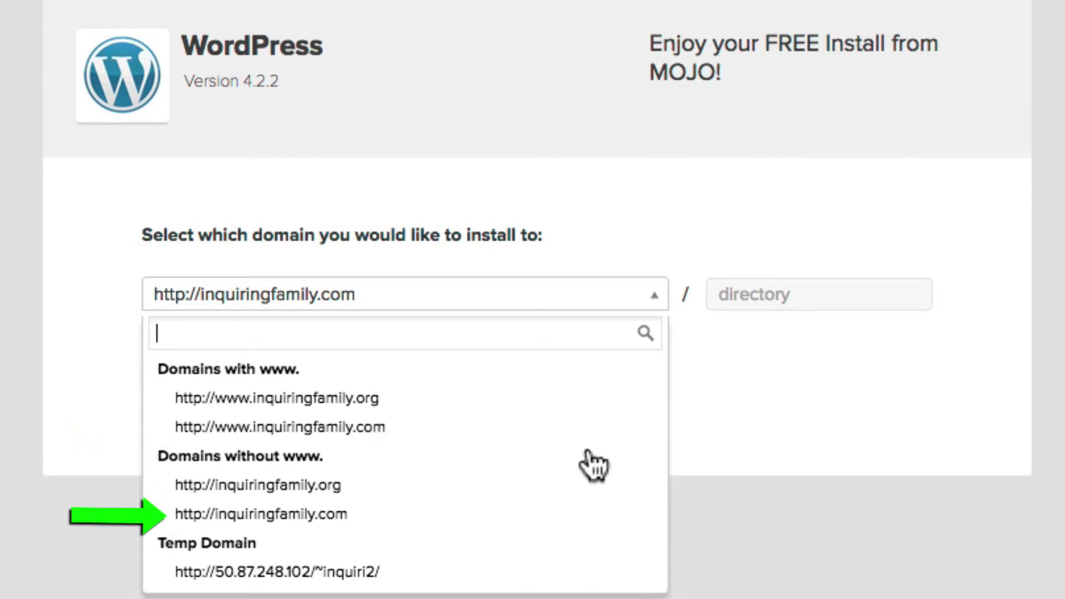
click(569, 514)
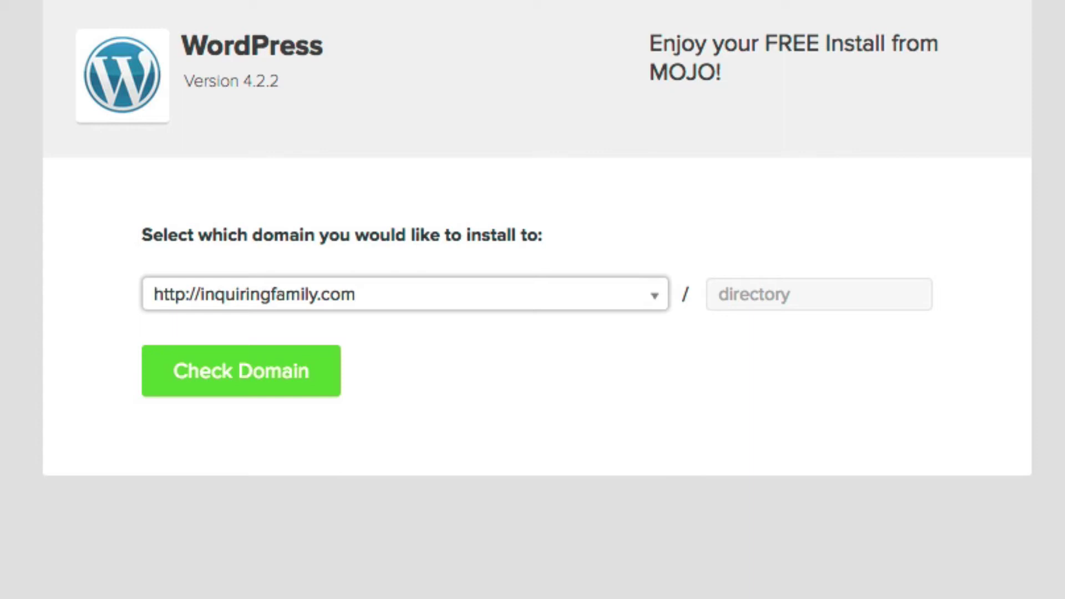
click(748, 292)
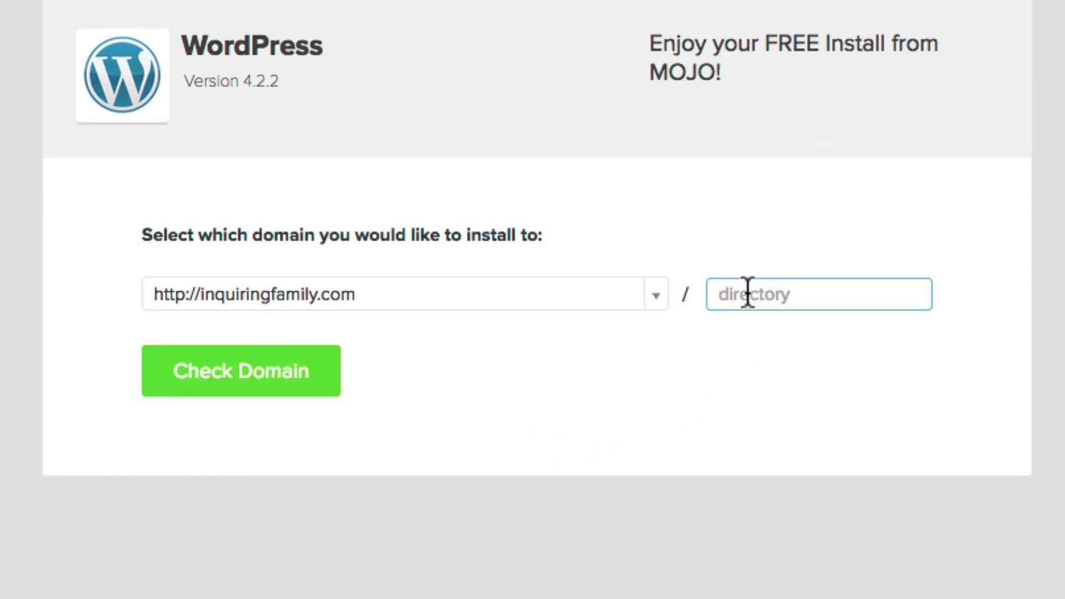
text(blog)
click(655, 290)
click(503, 573)
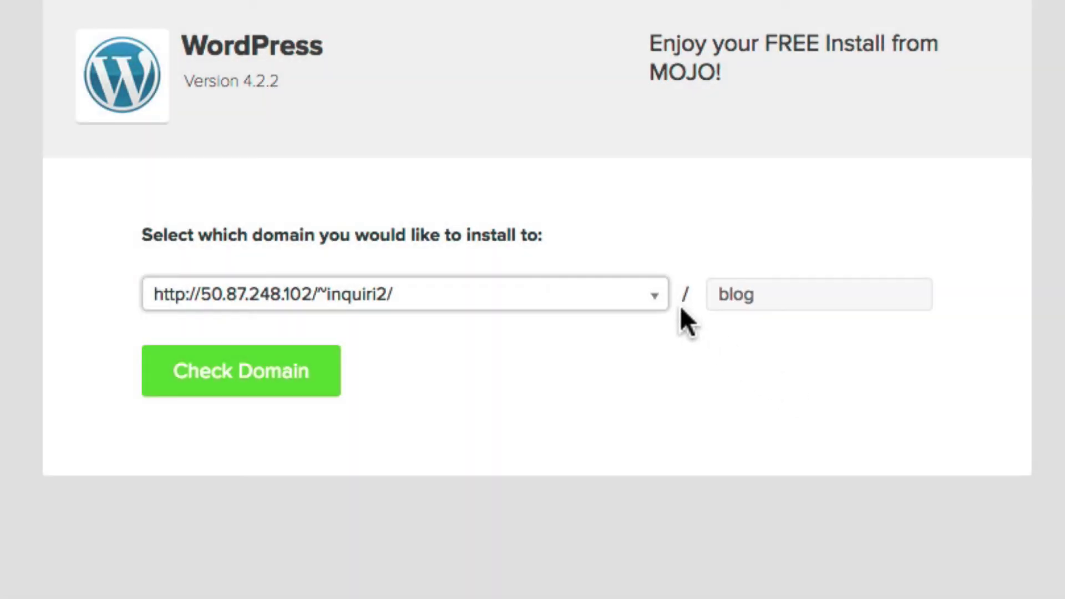
click(660, 296)
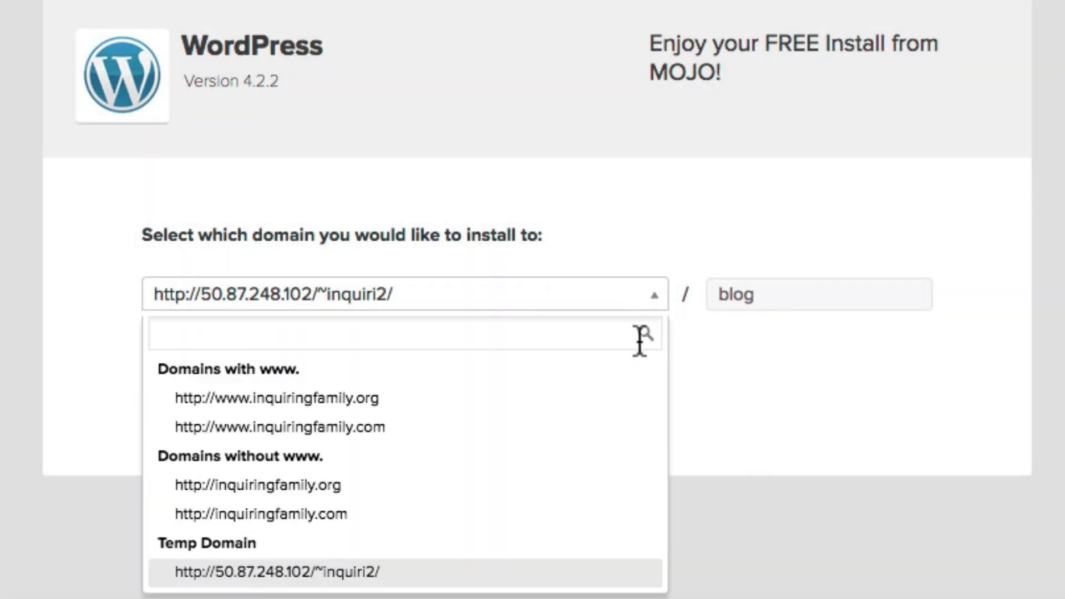
click(624, 514)
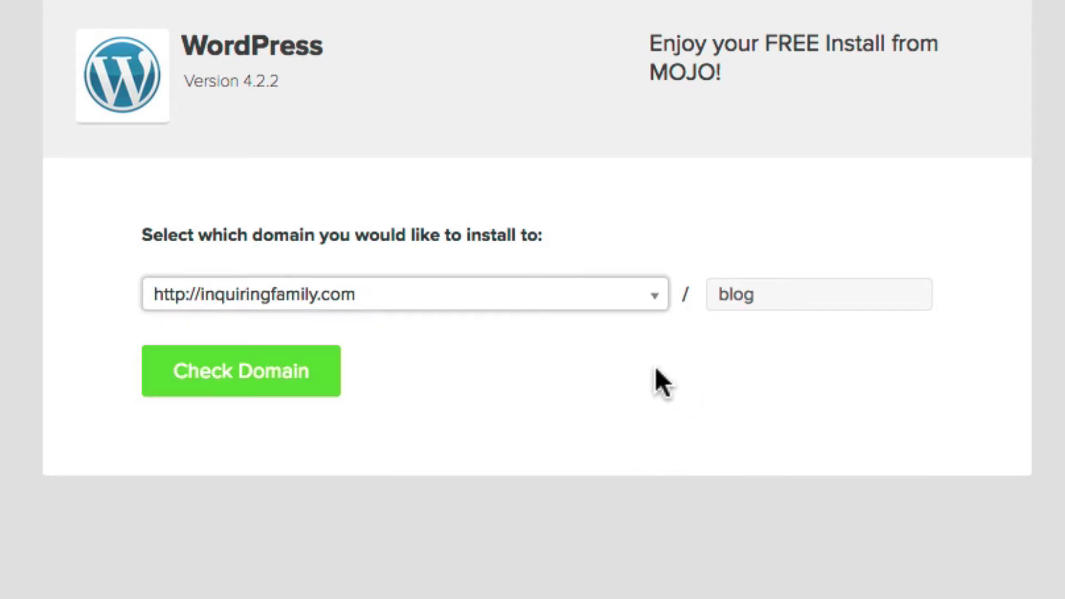
- Run Check Domain on inquiringfamily.com/blog to reach the last install step
click(306, 378)
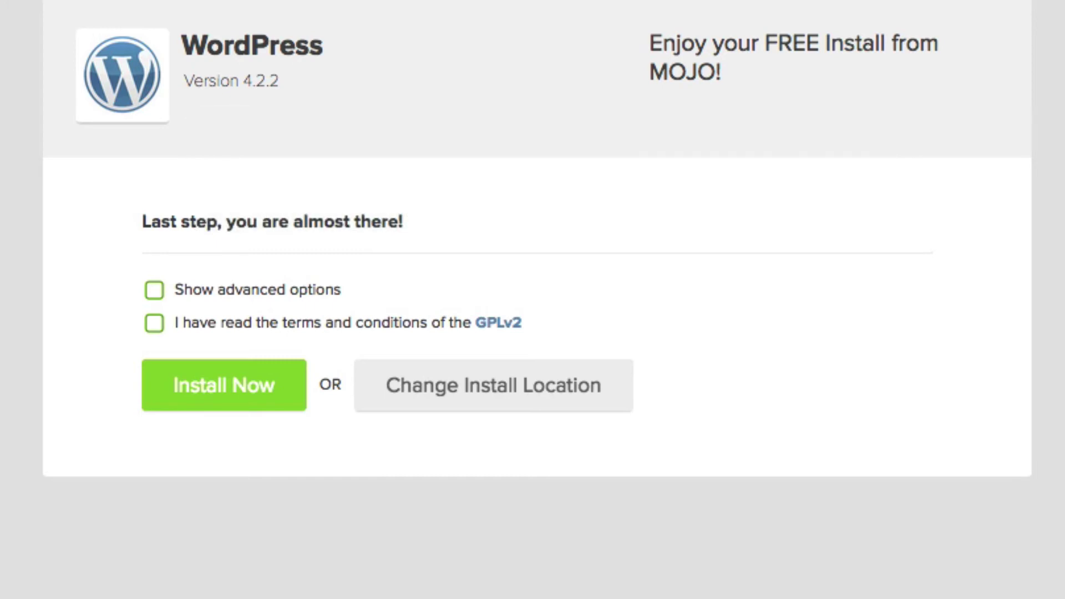
- Accept the GPLv2 terms and change the site name to 'My cool site'
click(155, 325)
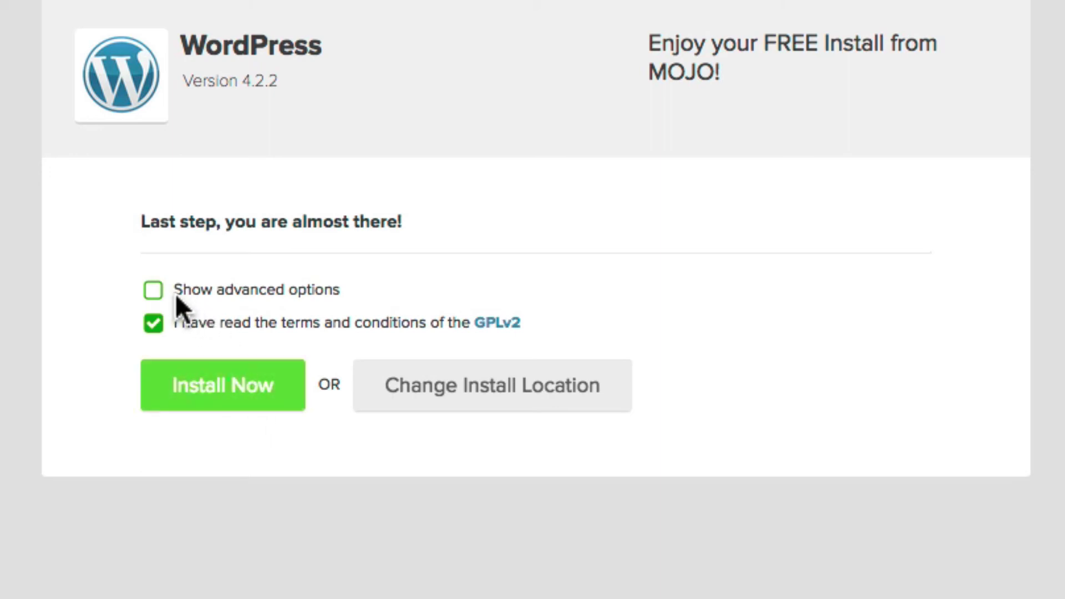
click(156, 291)
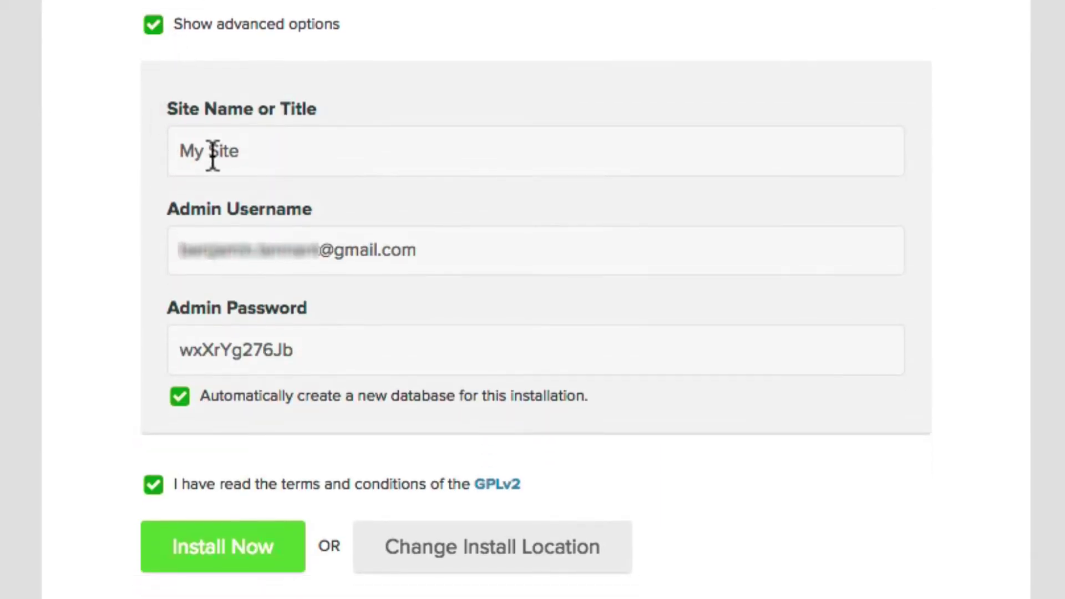
click(239, 152)
drag(245, 150, 114, 129)
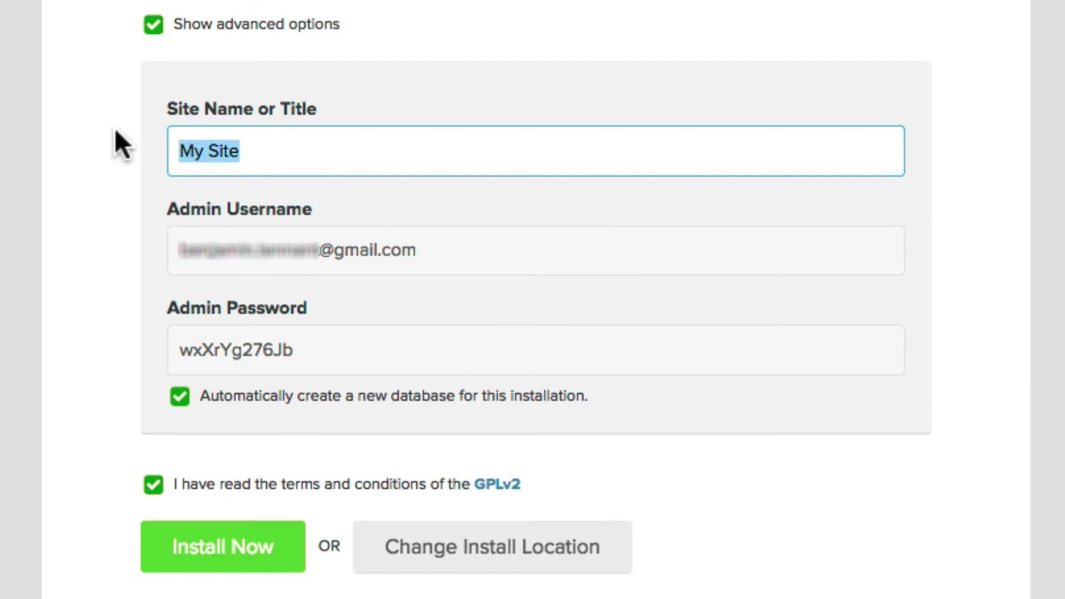
text(My cool site)
- Paste the admin username email, keep the generated password, and launch Install Now
key(Tab)
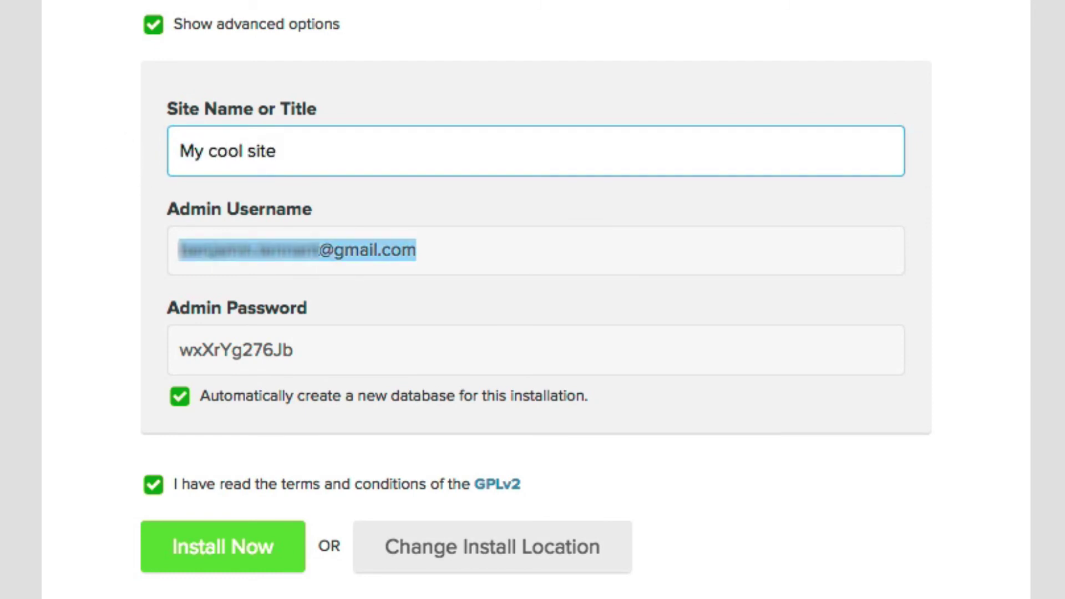
text(t)
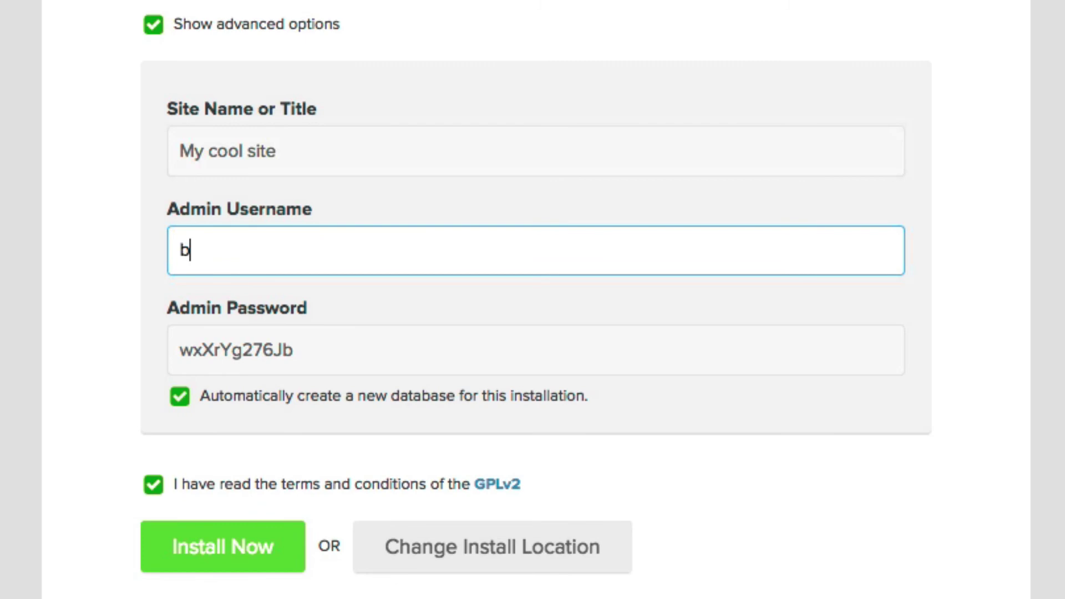
key(BackSpace)
key(super+v)
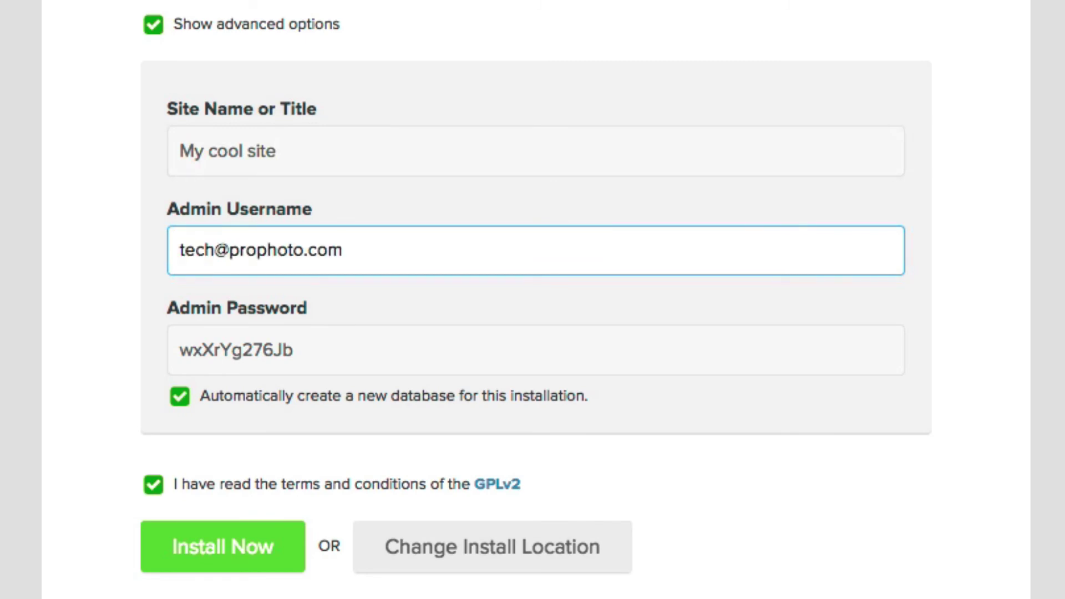
key(Tab)
key(Right)
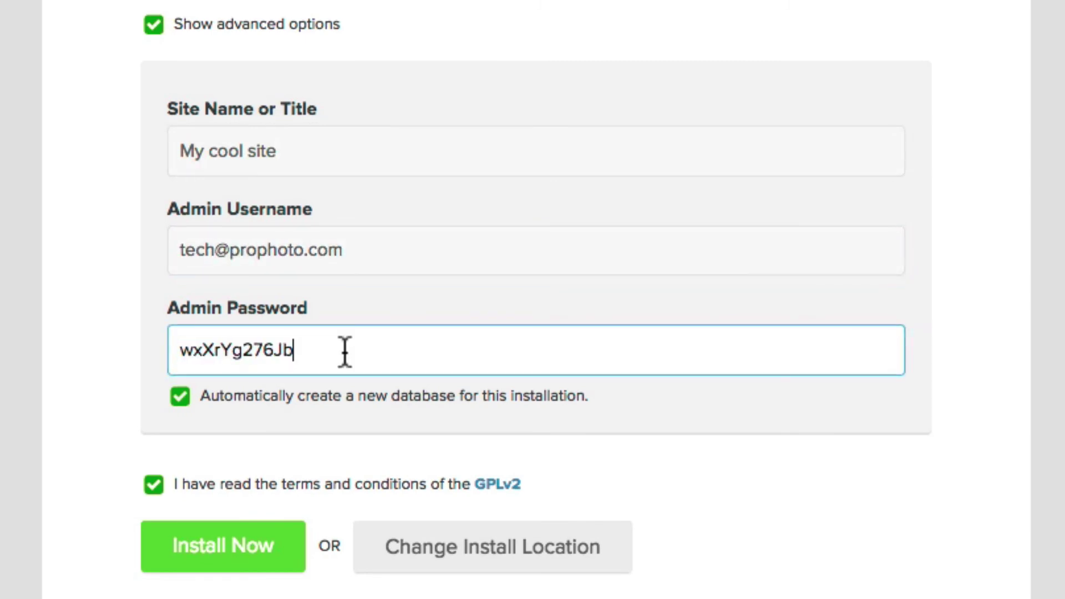
click(217, 552)
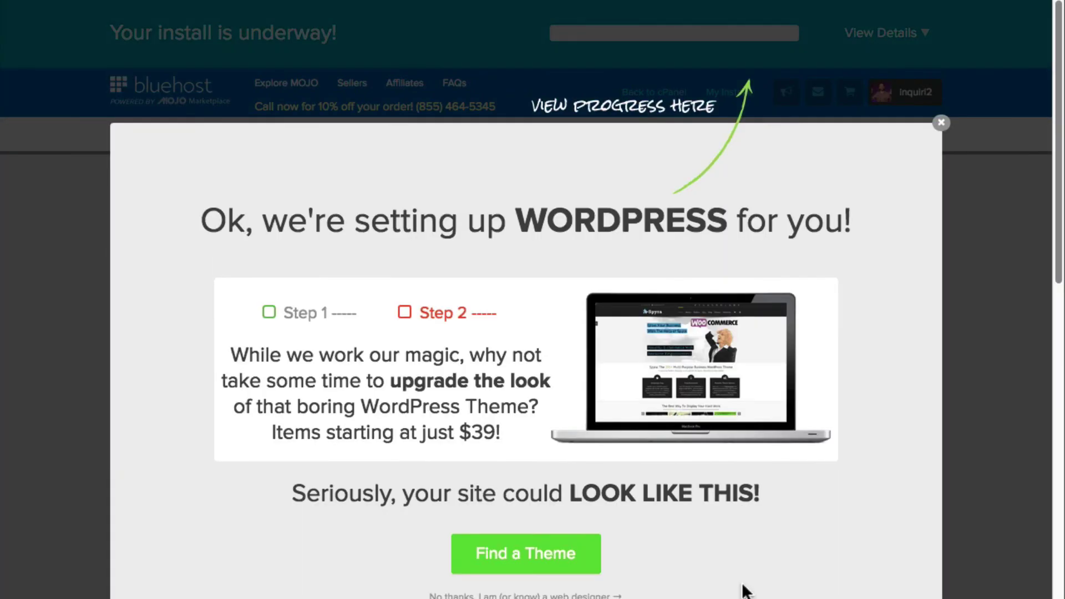
- Close the theme upsell popup and wait for 'Your install is complete!'
click(941, 124)
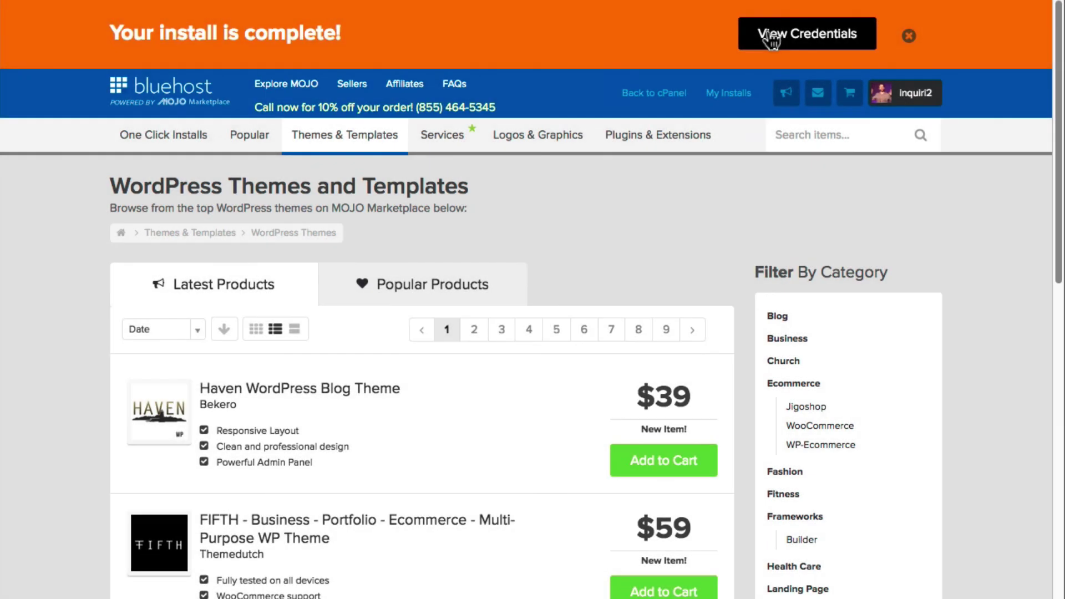
- Show the install credentials in the Notification Center and follow the Admin URL to the login page
click(770, 39)
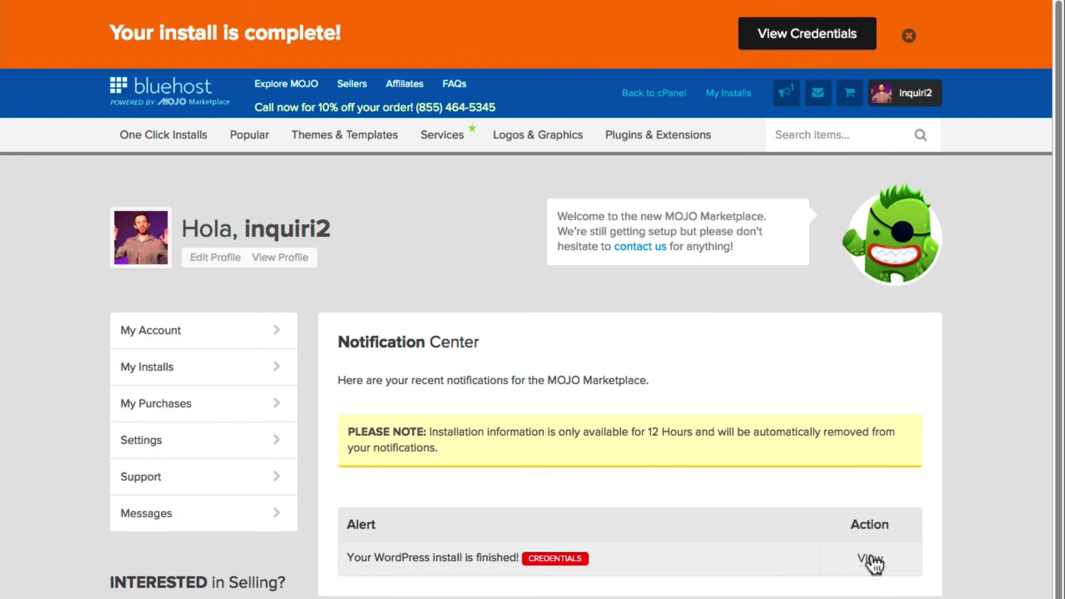
click(871, 559)
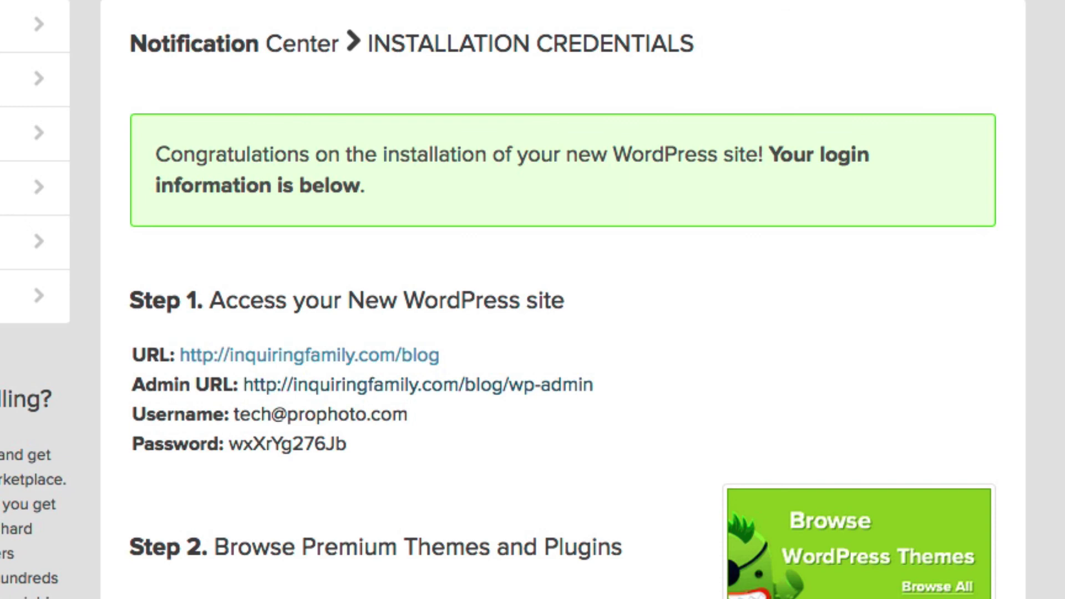
click(514, 389)
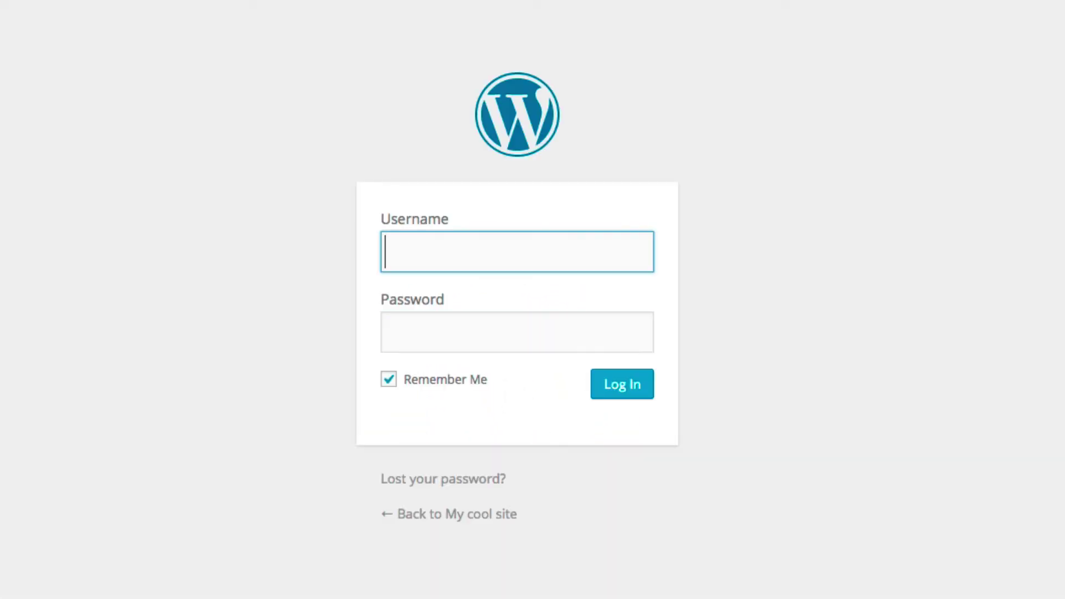